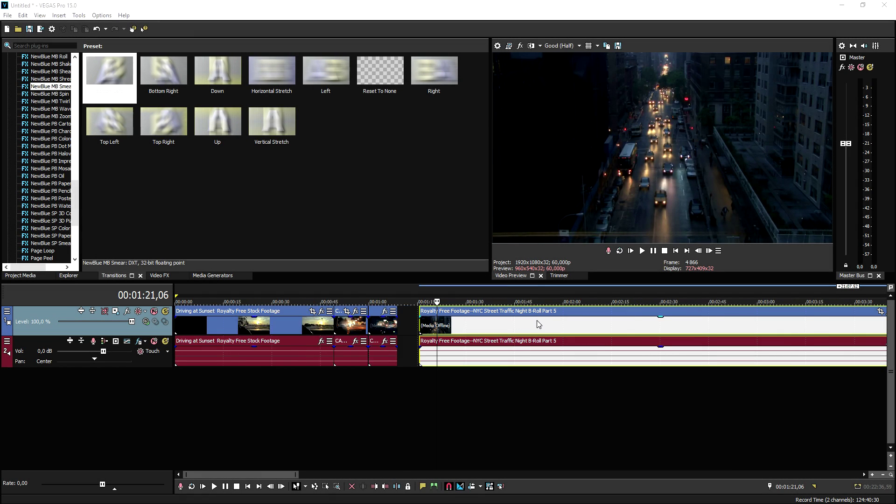
Move the Driving at Sunset clip after the NYC clip and the short clip to the timeline start.
{"action": "scroll", "coordinate": [539, 323], "scroll_direction": "down", "scroll_amount": 3}
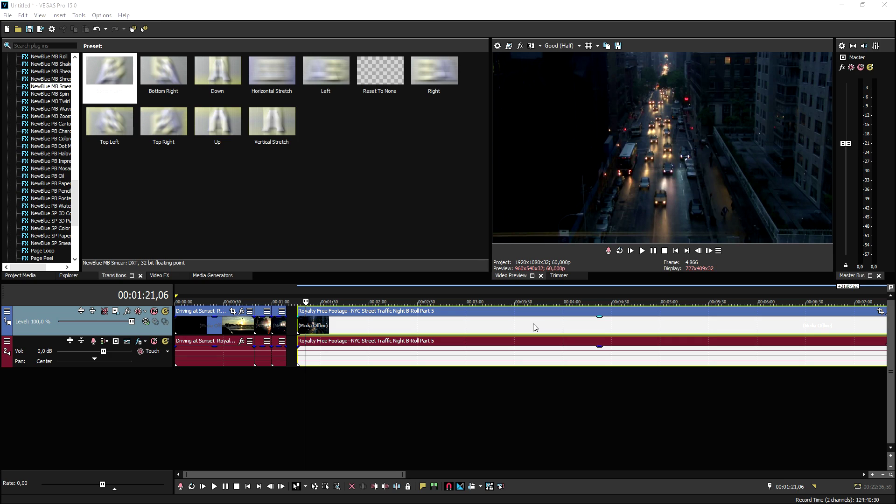
{"action": "scroll", "coordinate": [528, 326], "scroll_direction": "up", "scroll_amount": 3}
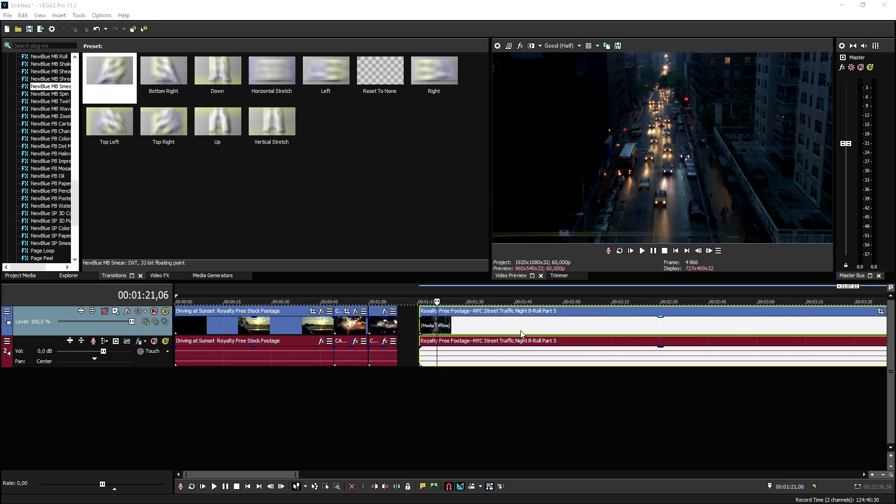
{"action": "scroll", "coordinate": [523, 329], "scroll_direction": "down", "scroll_amount": 3}
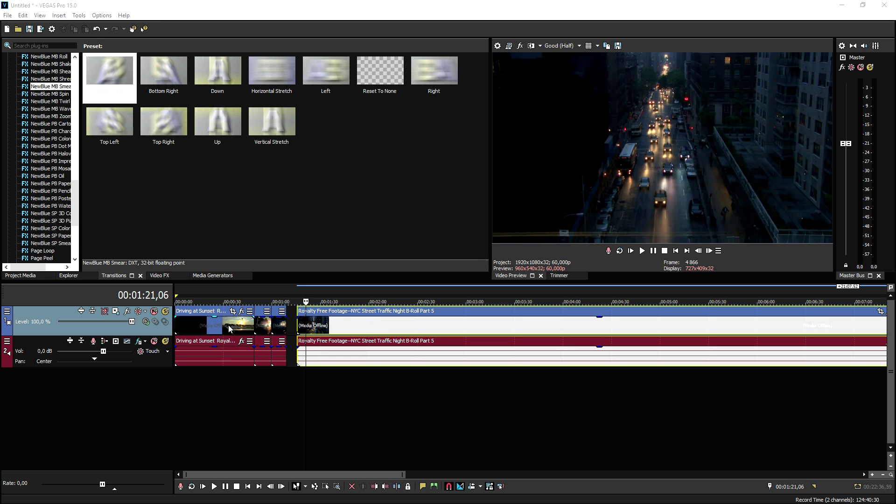
{"action": "left_click_drag", "start_coordinate": [220, 325], "coordinate": [430, 325]}
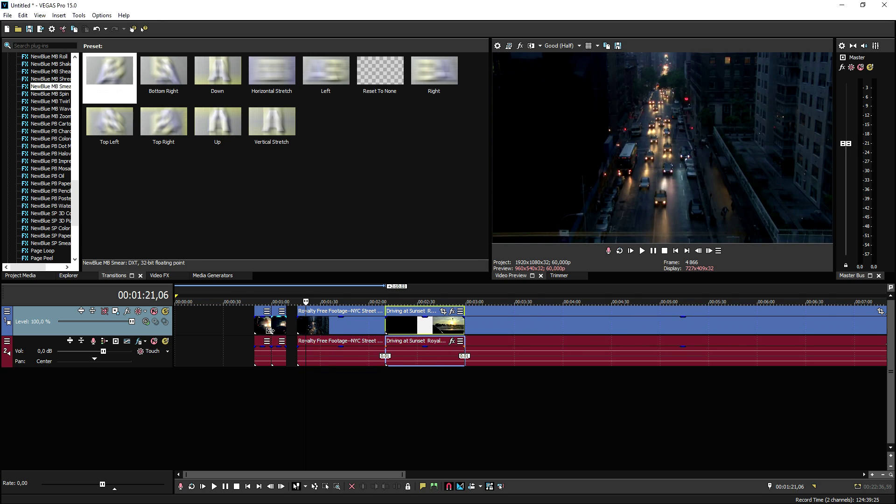
{"action": "left_click_drag", "start_coordinate": [264, 327], "coordinate": [168, 323]}
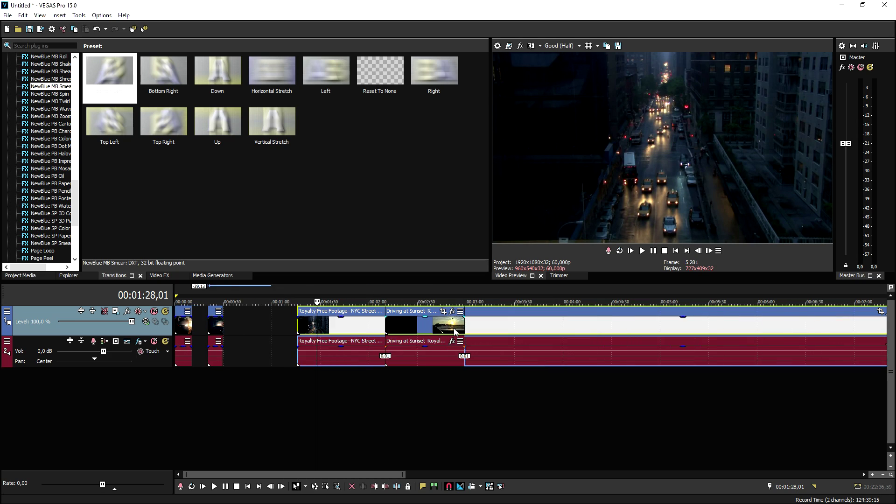
Preview the Driving at Sunset clip around 2:27, then return to the project start.
{"action": "left_click", "coordinate": [438, 329]}
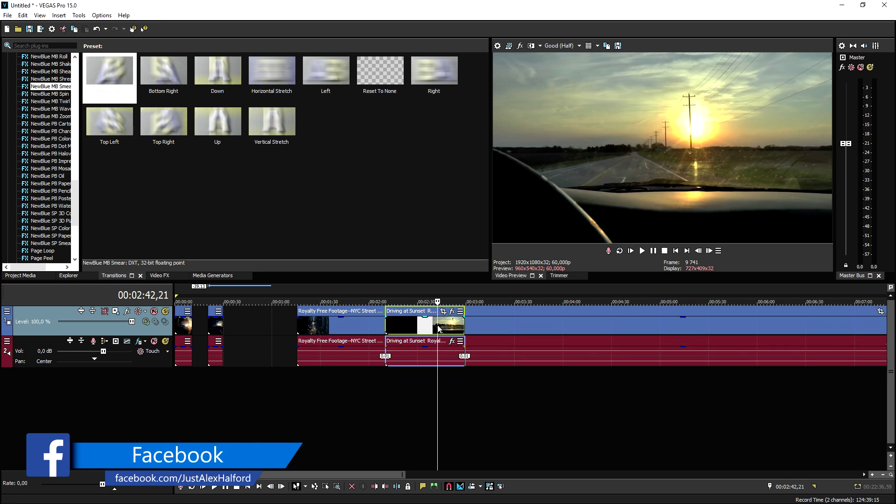
{"action": "left_click", "coordinate": [413, 329]}
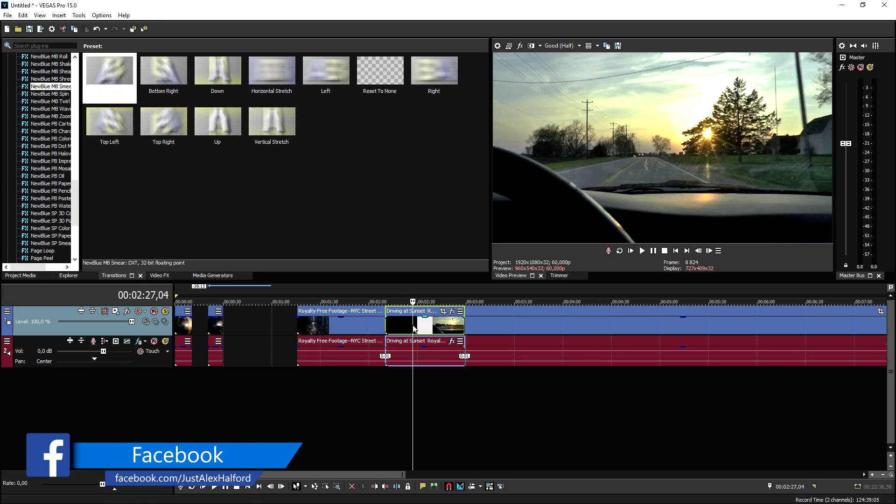
{"action": "left_click", "coordinate": [675, 251]}
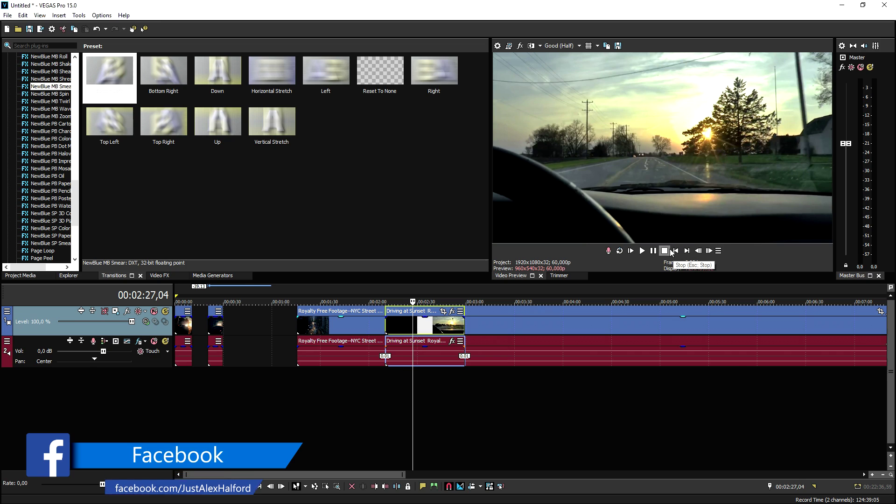
{"action": "scroll", "coordinate": [283, 306], "scroll_direction": "up", "scroll_amount": 5}
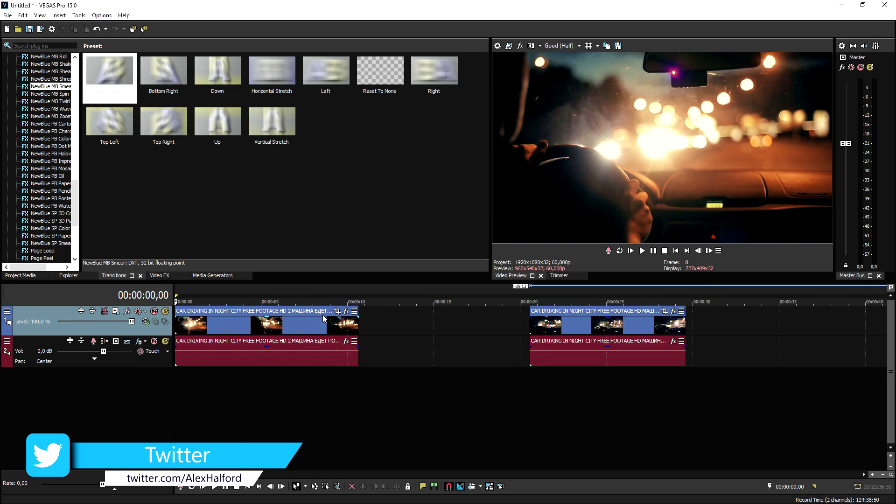
Add the Killercats song on a new audio track at 0:00 and play it with the clips.
{"action": "left_click_drag", "start_coordinate": [325, 318], "coordinate": [287, 395]}
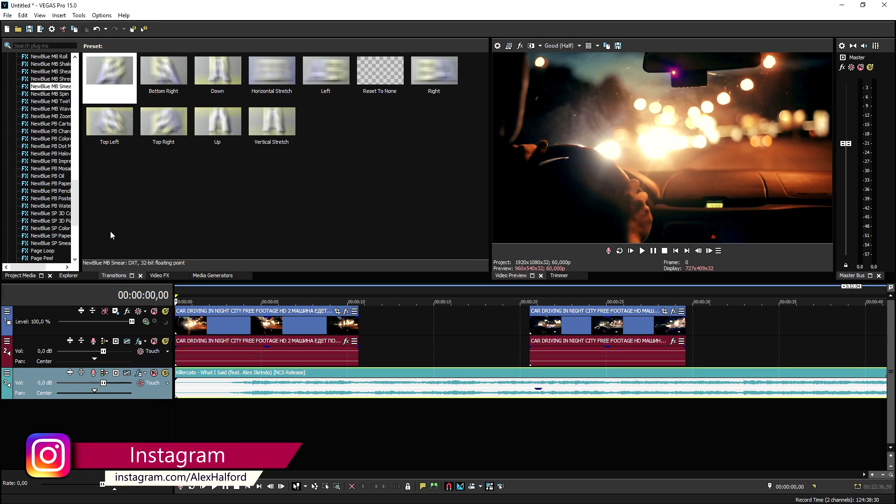
{"action": "key", "text": "space"}
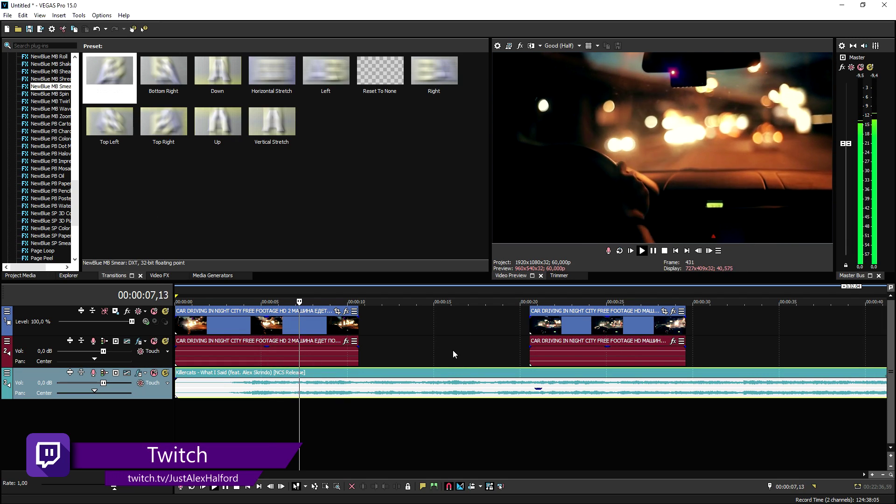
{"action": "scroll", "coordinate": [434, 398], "scroll_direction": "up", "scroll_amount": 5}
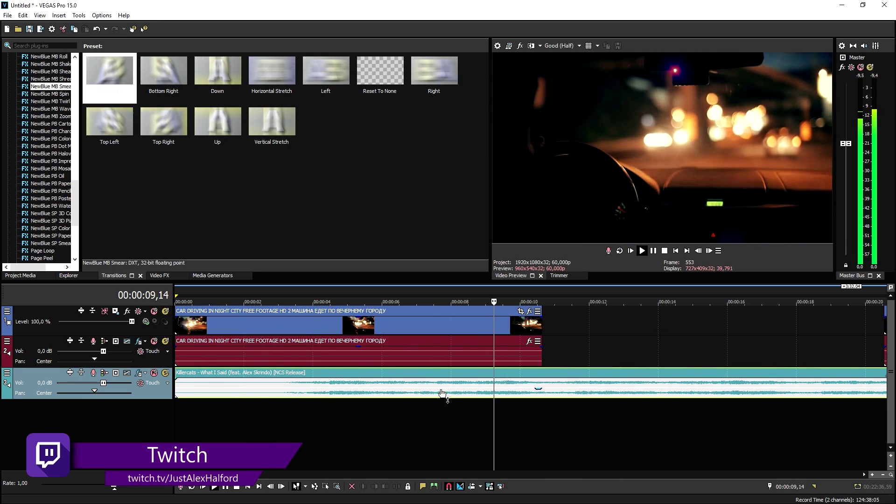
{"action": "key", "text": "space"}
{"action": "scroll", "coordinate": [410, 405], "scroll_direction": "down", "scroll_amount": 2}
{"action": "scroll", "coordinate": [411, 404], "scroll_direction": "down", "scroll_amount": 4}
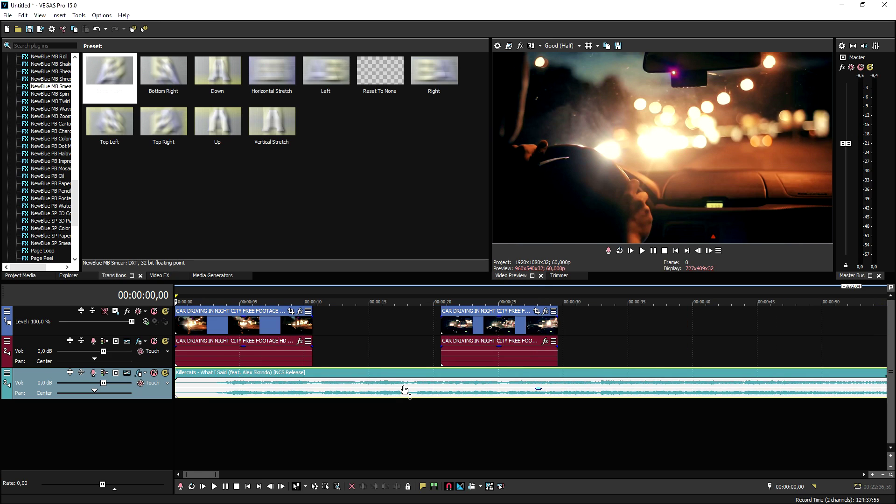
Play the song from about 31 seconds, skipping ahead to around 51 and 57 seconds.
{"action": "left_click", "coordinate": [379, 291]}
{"action": "scroll", "coordinate": [532, 357], "scroll_direction": "up", "scroll_amount": 3}
{"action": "key", "text": "space"}
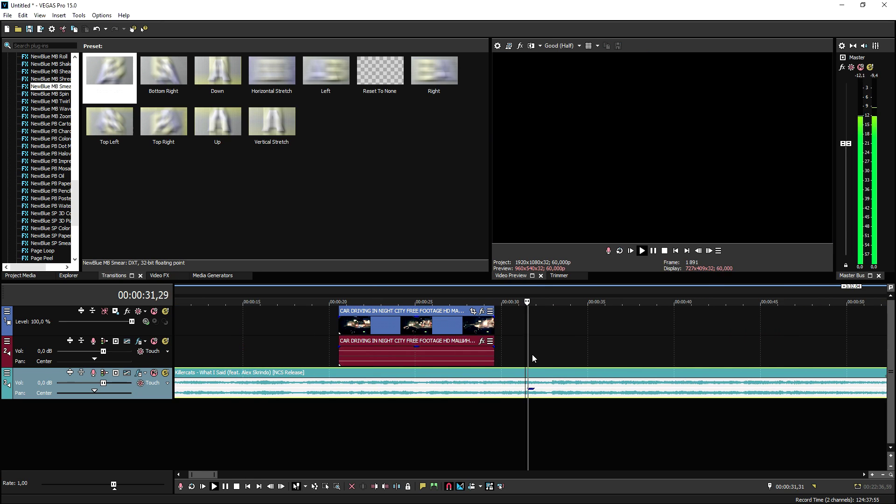
{"action": "scroll", "coordinate": [562, 402], "scroll_direction": "down", "scroll_amount": 2}
{"action": "left_click", "coordinate": [508, 290]}
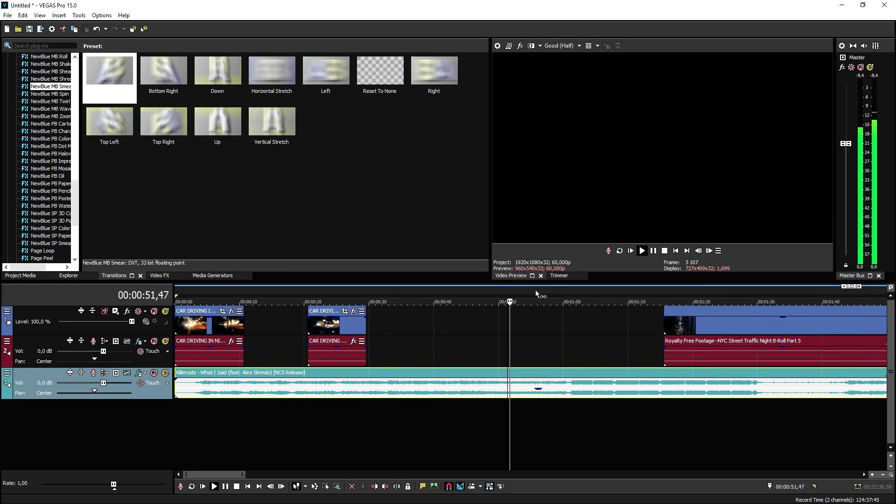
{"action": "left_click", "coordinate": [548, 292]}
{"action": "scroll", "coordinate": [581, 305], "scroll_direction": "up", "scroll_amount": 5}
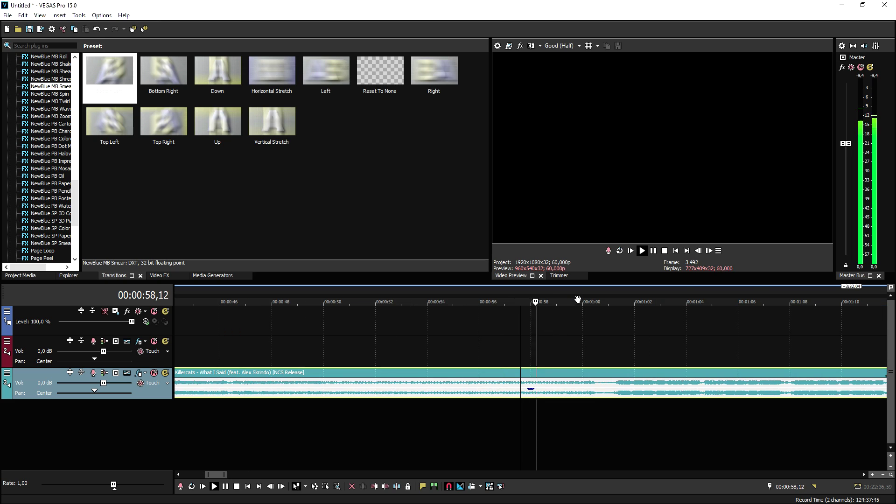
Split the music at 00:01:01,22 and delete the unwanted part.
{"action": "left_click", "coordinate": [581, 397]}
{"action": "key", "text": "space"}
{"action": "key", "text": "s"}
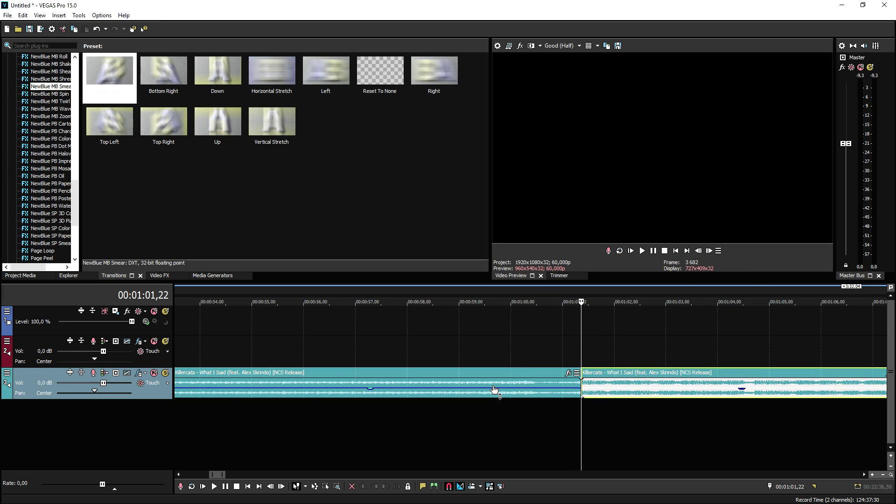
{"action": "scroll", "coordinate": [421, 373], "scroll_direction": "down", "scroll_amount": 4}
{"action": "left_click", "coordinate": [421, 373]}
{"action": "scroll", "coordinate": [450, 376], "scroll_direction": "down", "scroll_amount": 3}
{"action": "key", "text": "Delete"}
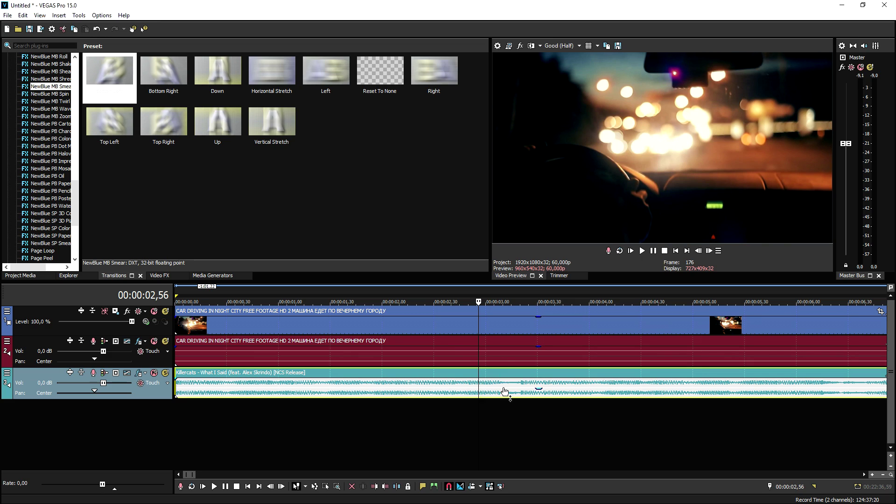
Preview the area around 3 seconds to find the music beat at 00:00:03,20.
{"action": "left_click_drag", "start_coordinate": [497, 290], "coordinate": [518, 290]}
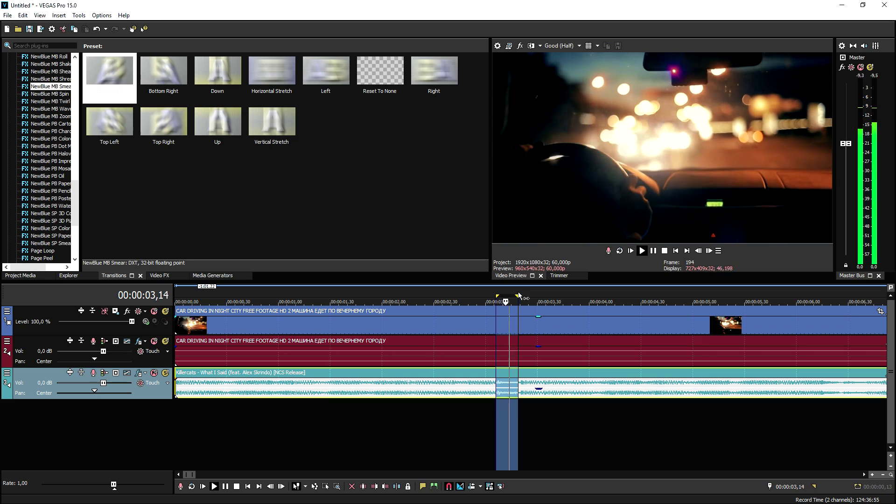
{"action": "left_click", "coordinate": [463, 287]}
{"action": "key", "text": "space"}
{"action": "key", "text": "space"}
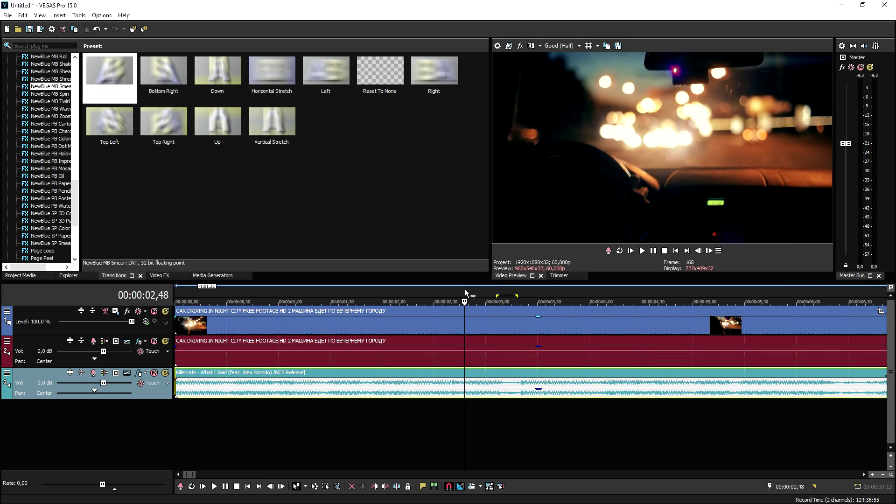
{"action": "left_click", "coordinate": [494, 321]}
{"action": "scroll", "coordinate": [495, 321], "scroll_direction": "up", "scroll_amount": 3}
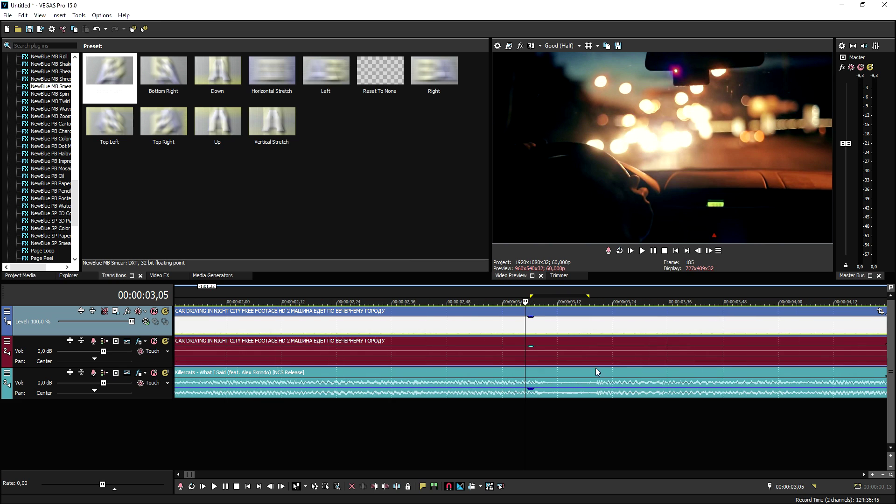
{"action": "left_click", "coordinate": [595, 393]}
{"action": "scroll", "coordinate": [594, 393], "scroll_direction": "down", "scroll_amount": 3}
{"action": "key", "text": "space"}
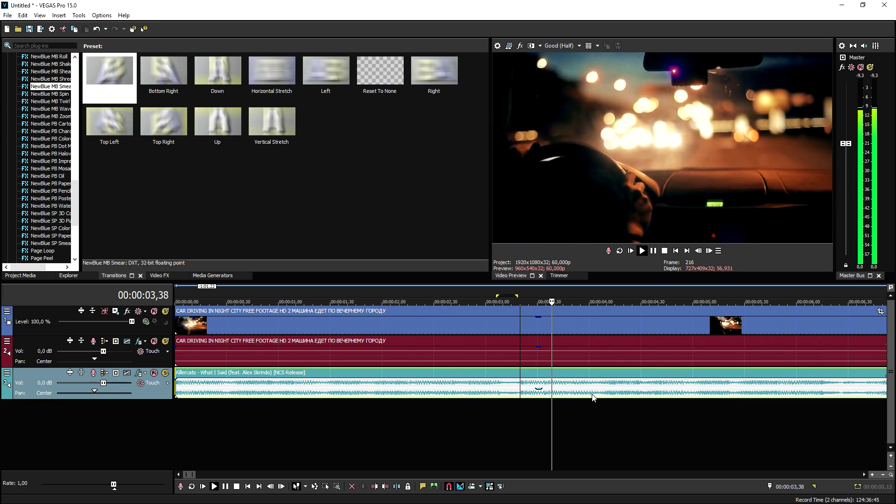
{"action": "key", "text": "space"}
Split the first clip at 00:00:03,20, delete the rest, and place the long night-city clip there.
{"action": "left_click", "coordinate": [520, 318]}
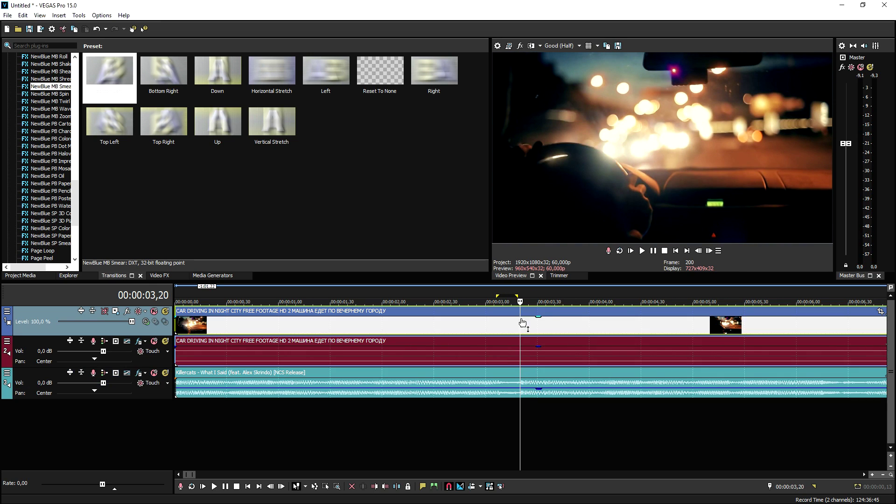
{"action": "key", "text": "s"}
{"action": "key", "text": "Delete"}
{"action": "scroll", "coordinate": [562, 333], "scroll_direction": "down", "scroll_amount": 4}
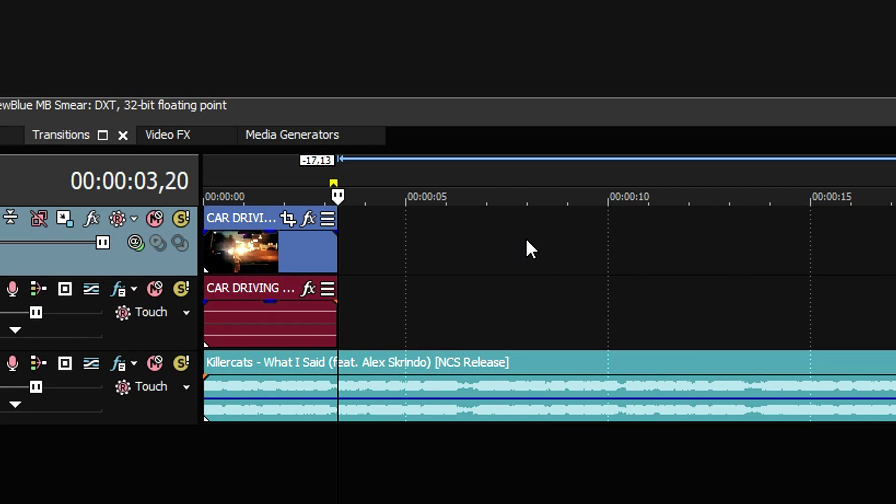
{"action": "left_click_drag", "start_coordinate": [525, 237], "coordinate": [484, 252]}
{"action": "scroll", "coordinate": [484, 252], "scroll_direction": "up", "scroll_amount": 5}
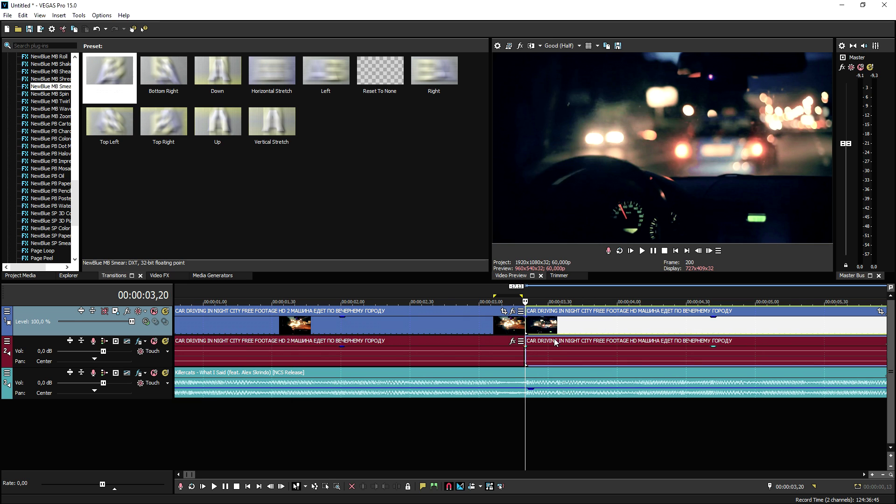
Play back the new cut from 00:00:03,08 and bring up the first clip's editing options.
{"action": "left_click", "coordinate": [499, 327]}
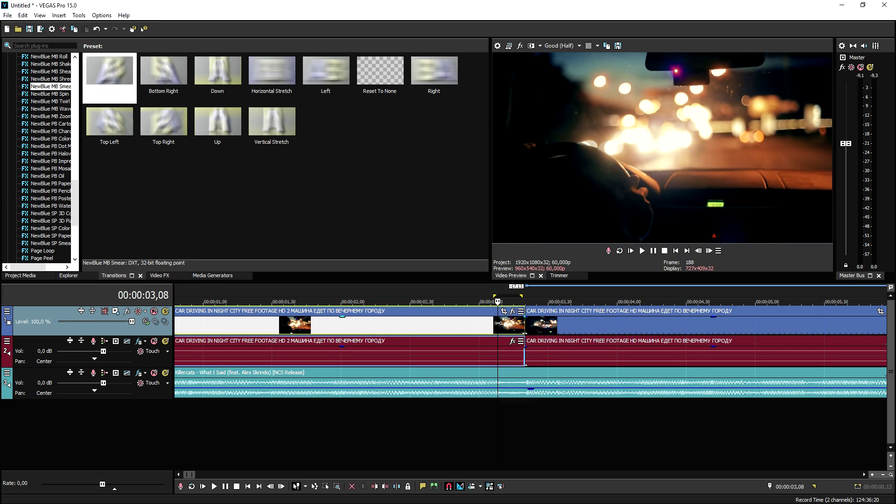
{"action": "key", "text": "space"}
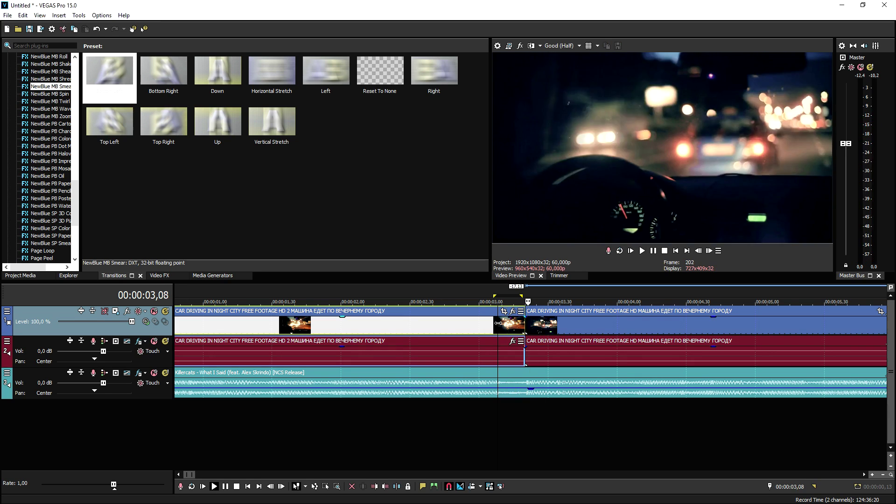
{"action": "key", "text": "space"}
{"action": "scroll", "coordinate": [529, 333], "scroll_direction": "up", "scroll_amount": 2}
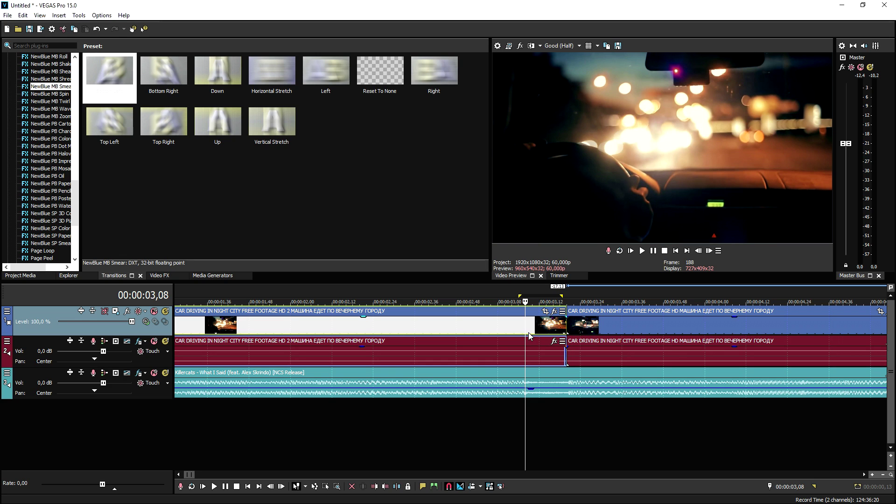
{"action": "right_click", "coordinate": [530, 330]}
{"action": "mouse_move", "coordinate": [578, 409]}
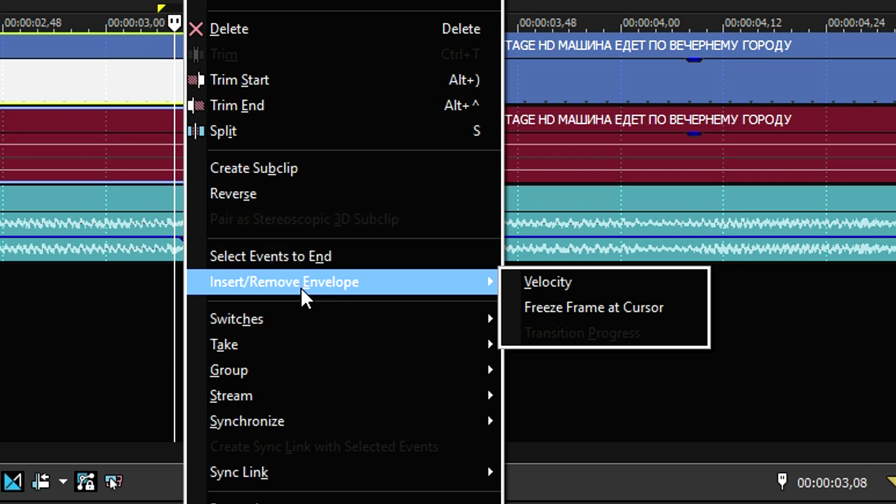
Add a velocity envelope with points at 00:00:03,08 and the clip end, raising the end to about 971%.
{"action": "left_click", "coordinate": [568, 282]}
{"action": "scroll", "coordinate": [551, 299], "scroll_direction": "up", "scroll_amount": 2}
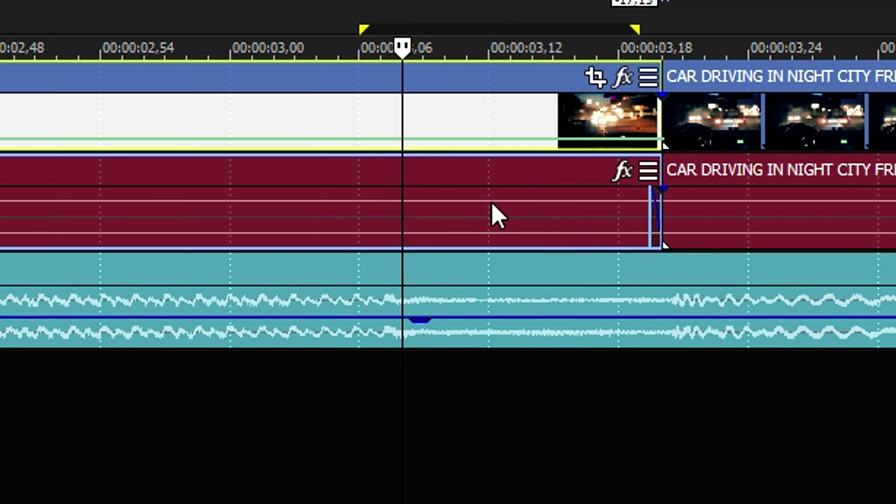
{"action": "right_click", "coordinate": [405, 142]}
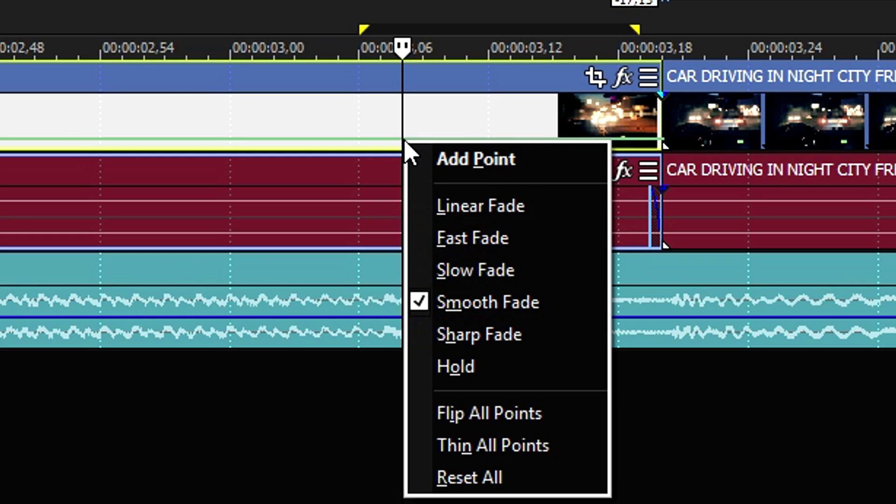
{"action": "left_click", "coordinate": [475, 169]}
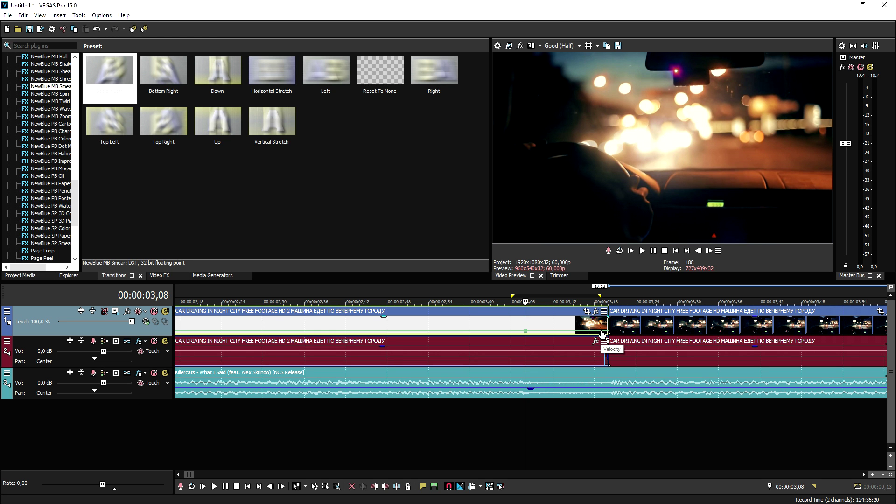
{"action": "right_click", "coordinate": [602, 332]}
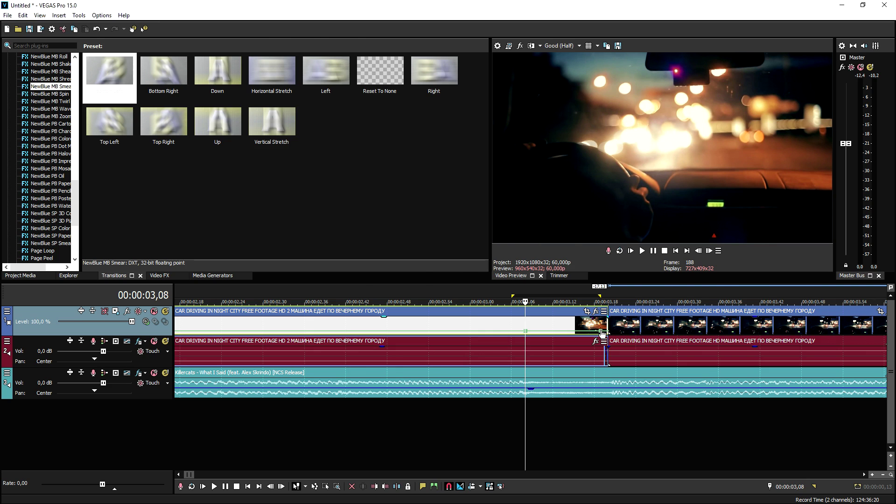
{"action": "left_click_drag", "start_coordinate": [601, 331], "coordinate": [599, 317]}
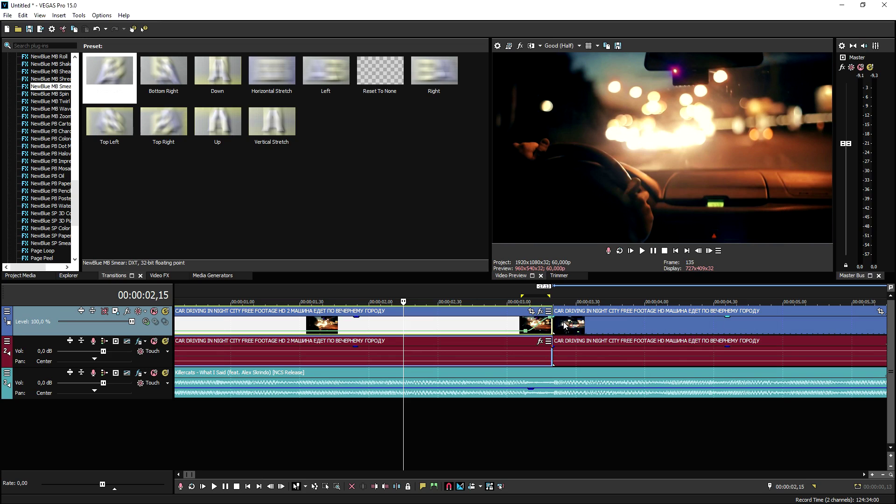
Give the second clip a velocity envelope with two points near its start, raising the first to about 913%.
{"action": "right_click", "coordinate": [596, 328]}
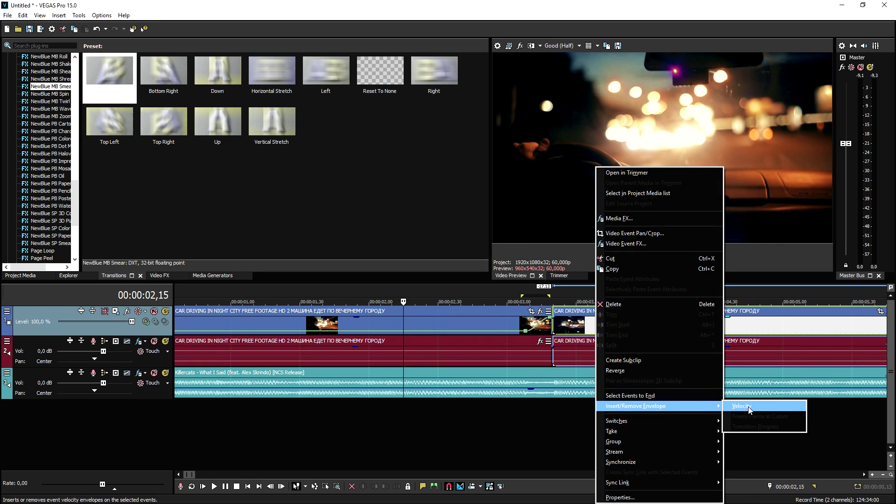
{"action": "left_click", "coordinate": [748, 409]}
{"action": "right_click", "coordinate": [591, 334]}
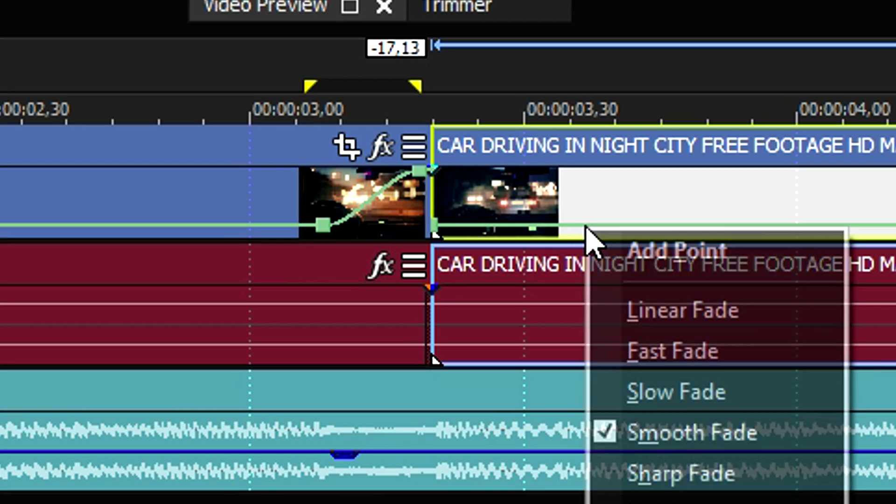
{"action": "left_click", "coordinate": [605, 337]}
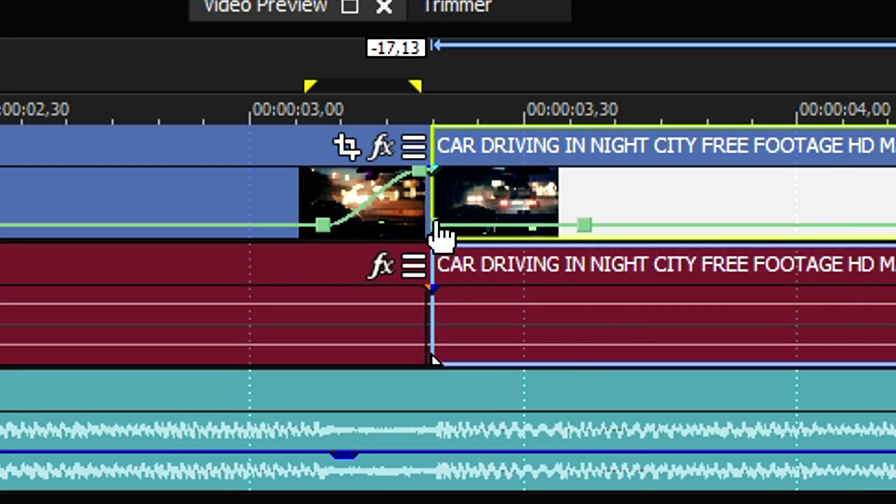
{"action": "right_click", "coordinate": [472, 227]}
{"action": "left_click", "coordinate": [504, 252]}
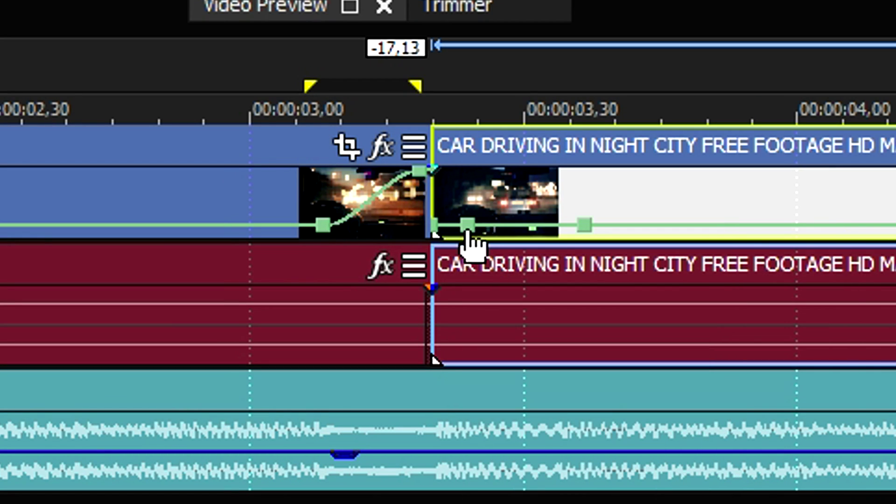
{"action": "left_click_drag", "start_coordinate": [468, 226], "coordinate": [453, 171]}
{"action": "scroll", "coordinate": [224, 220], "scroll_direction": "down", "scroll_amount": 2}
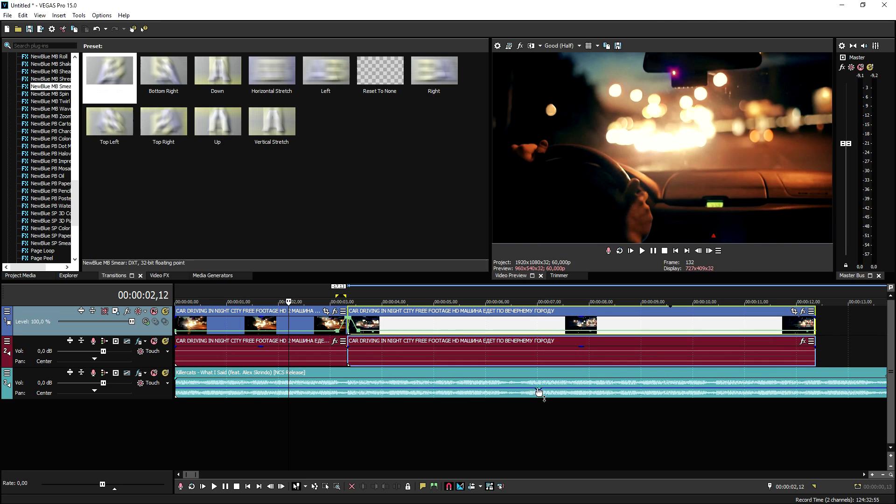
{"action": "left_click", "coordinate": [526, 393]}
Split the second clip at the 00:00:07,03 beat, delete the remainder, and close the gap before the NYC clip.
{"action": "key", "text": "space"}
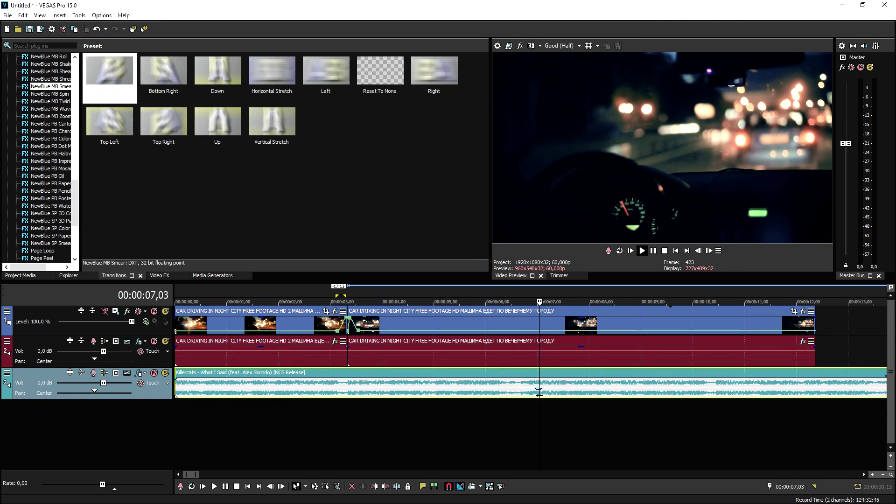
{"action": "key", "text": "space"}
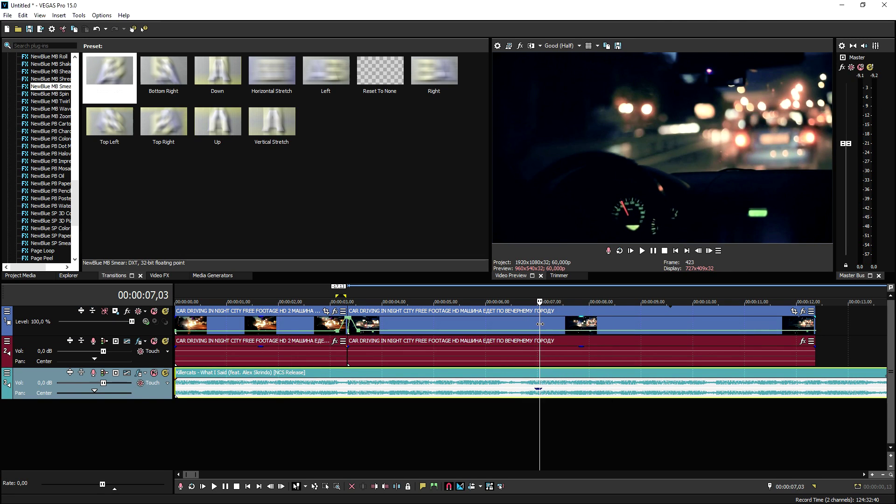
{"action": "left_click", "coordinate": [542, 326]}
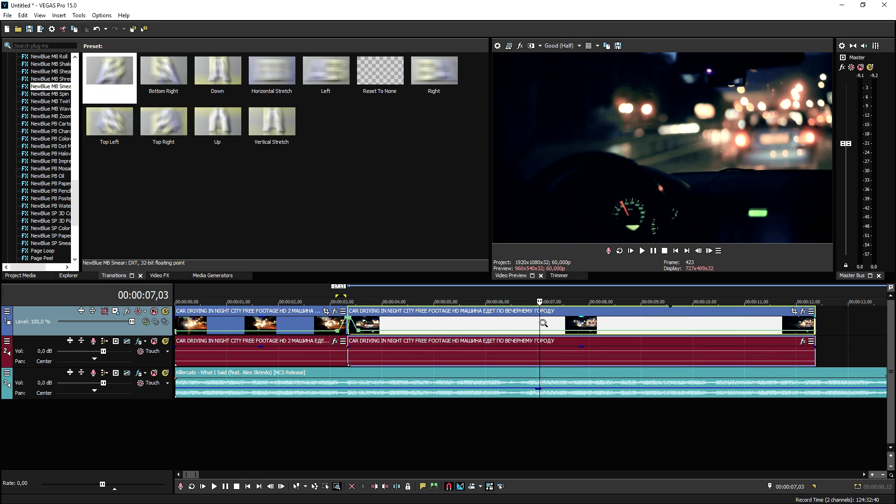
{"action": "key", "text": "s"}
{"action": "key", "text": "Delete"}
{"action": "scroll", "coordinate": [562, 328], "scroll_direction": "down", "scroll_amount": 10}
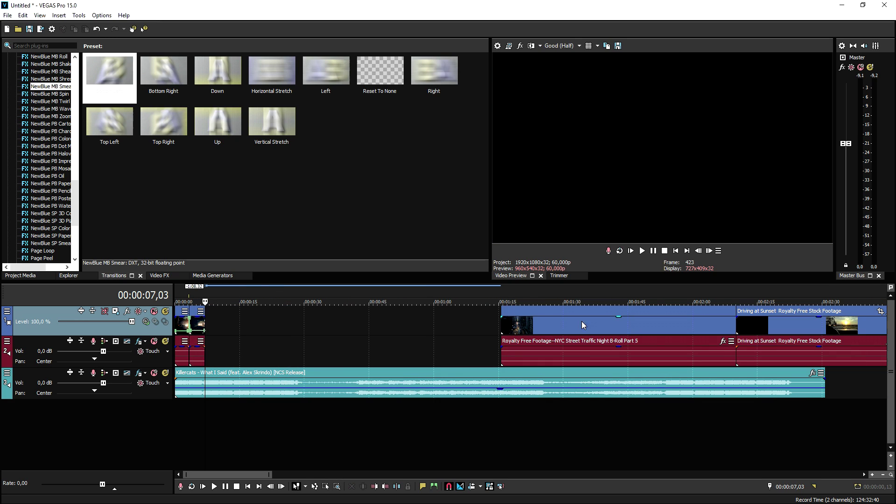
{"action": "key", "text": "f"}
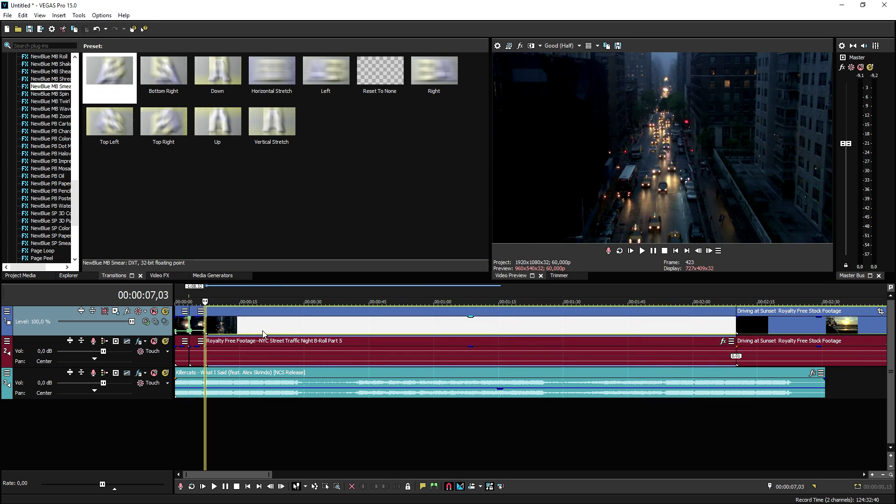
{"action": "scroll", "coordinate": [524, 343], "scroll_direction": "up", "scroll_amount": 10}
{"action": "scroll", "coordinate": [524, 344], "scroll_direction": "up", "scroll_amount": 5}
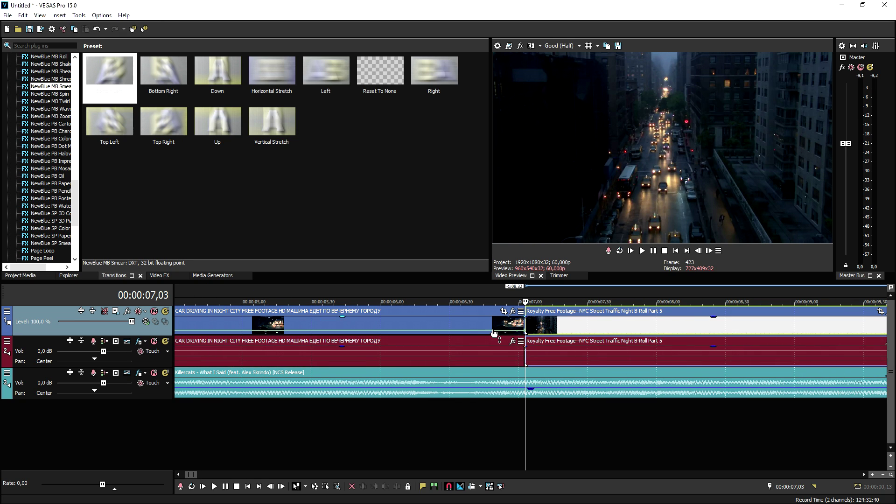
{"action": "right_click", "coordinate": [494, 332]}
Add a speed point at the night-city clip's end and raise it to 855% at 00:00:07,00.
{"action": "left_click", "coordinate": [519, 335]}
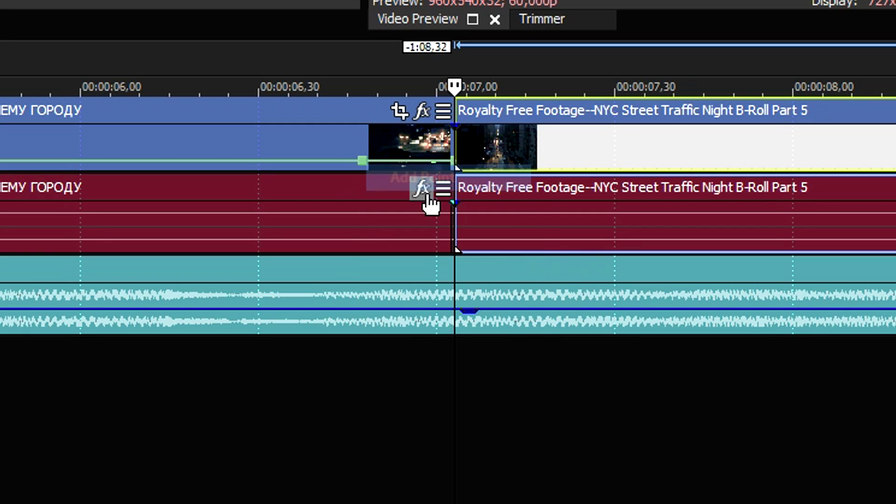
{"action": "right_click", "coordinate": [446, 163]}
{"action": "left_click", "coordinate": [471, 174]}
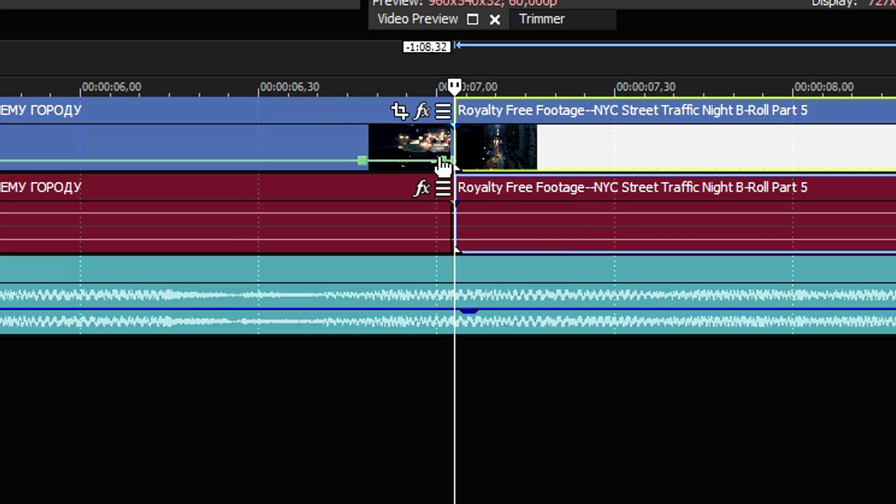
{"action": "left_click_drag", "start_coordinate": [443, 164], "coordinate": [439, 130]}
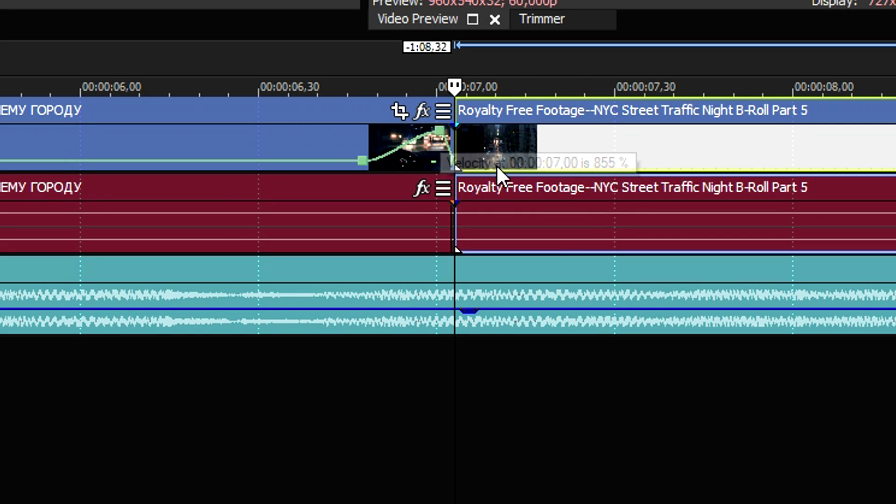
Give the NYC traffic clip a velocity envelope with boosted speed at its start, then select from 00:00:07,03 onward.
{"action": "right_click", "coordinate": [529, 145]}
{"action": "mouse_move", "coordinate": [816, 356]}
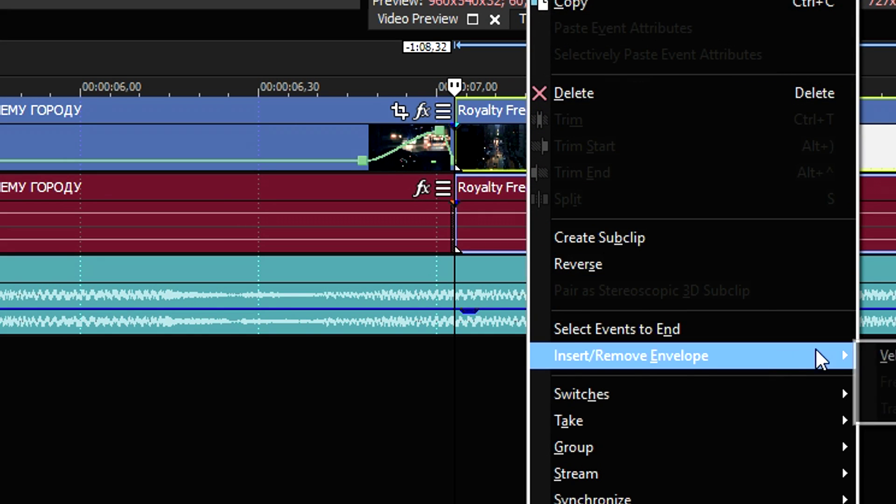
{"action": "left_click", "coordinate": [887, 356]}
{"action": "right_click", "coordinate": [541, 165]}
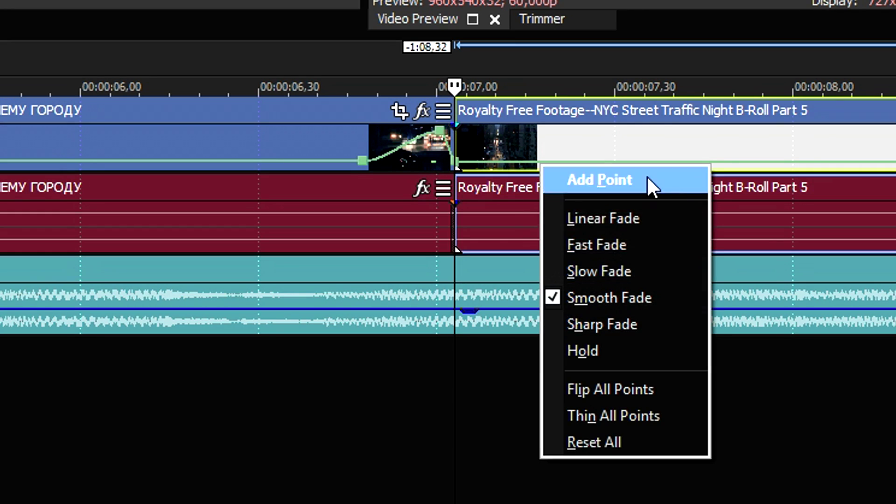
{"action": "left_click", "coordinate": [648, 180]}
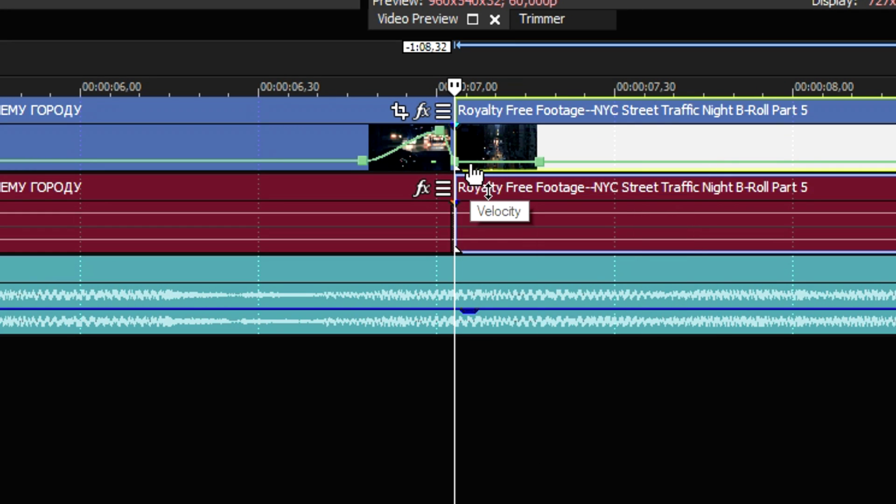
{"action": "right_click", "coordinate": [469, 162]}
{"action": "left_click", "coordinate": [493, 175]}
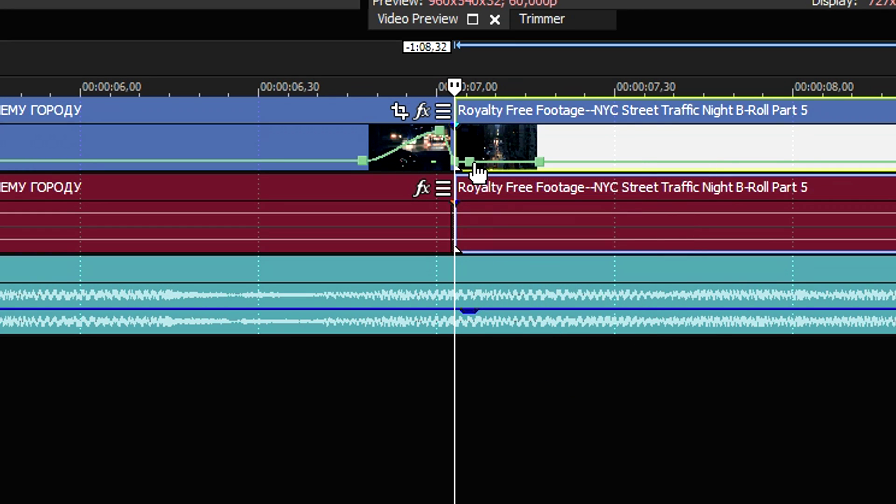
{"action": "left_click_drag", "start_coordinate": [469, 162], "coordinate": [465, 128]}
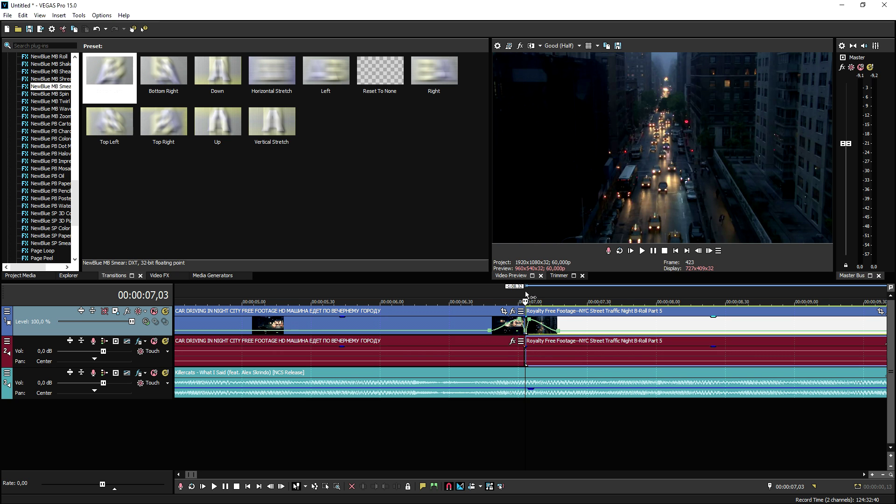
{"action": "left_click_drag", "start_coordinate": [525, 291], "coordinate": [589, 297]}
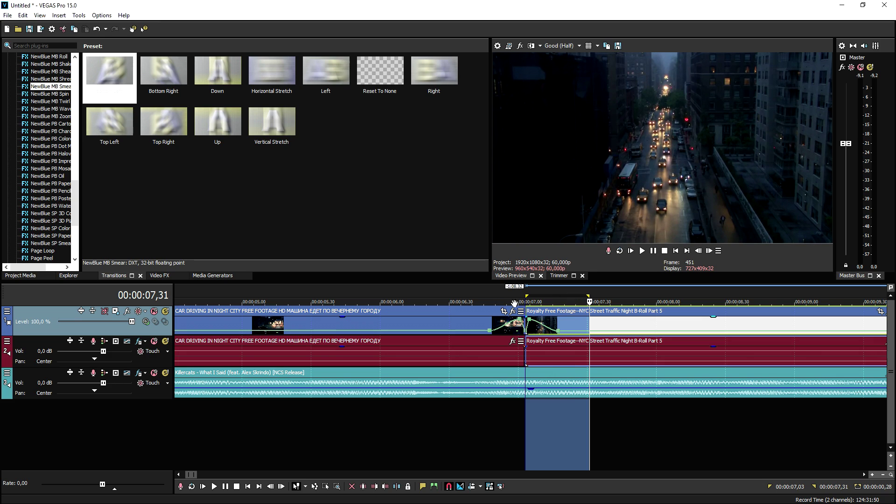
{"action": "scroll", "coordinate": [637, 300], "scroll_direction": "down", "scroll_amount": 1}
{"action": "left_click", "coordinate": [301, 290]}
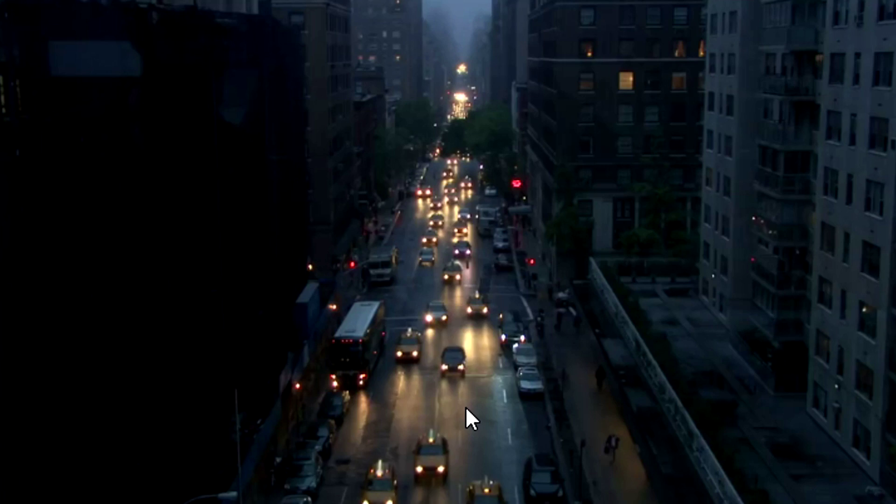
Play back the speed-ramped transition into the NYC traffic clip.
{"action": "key", "text": "space"}
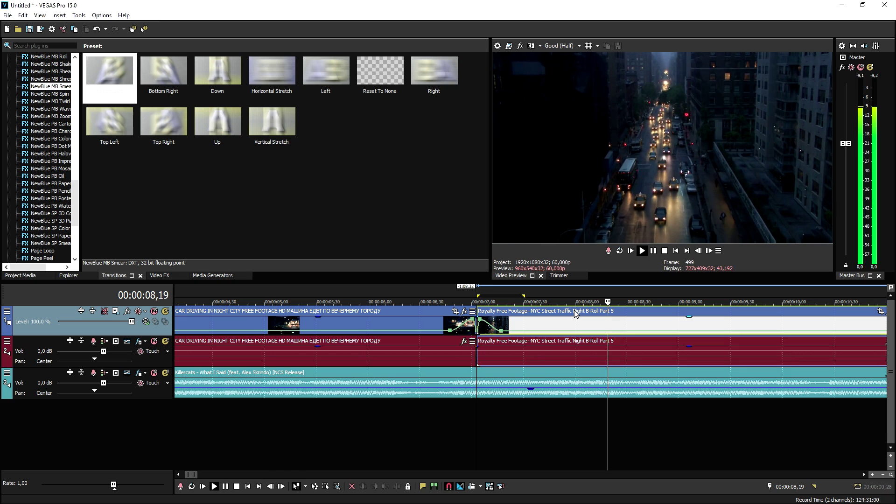
{"action": "key", "text": "space"}
{"action": "scroll", "coordinate": [537, 321], "scroll_direction": "down", "scroll_amount": 5}
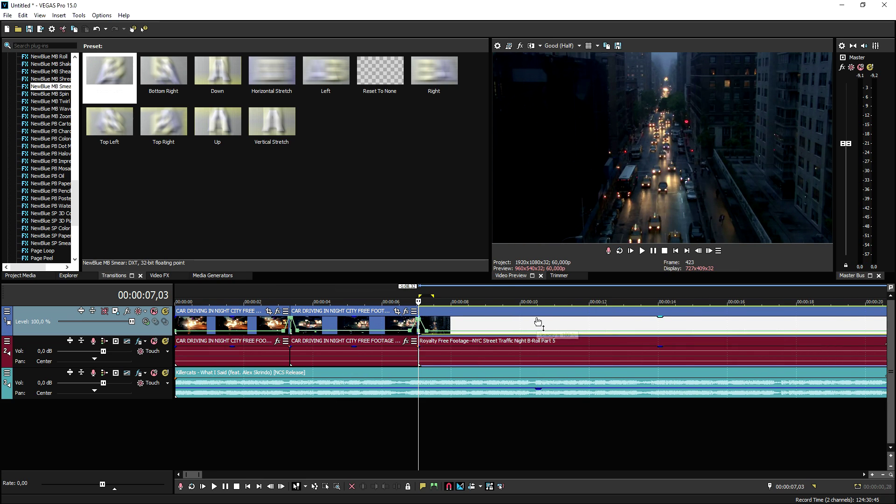
{"action": "scroll", "coordinate": [520, 330], "scroll_direction": "down", "scroll_amount": 2}
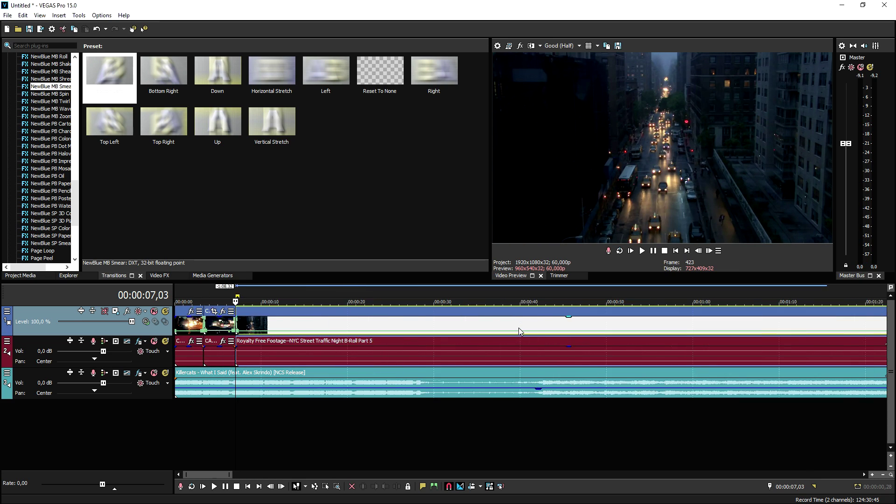
{"action": "scroll", "coordinate": [487, 325], "scroll_direction": "up", "scroll_amount": 4}
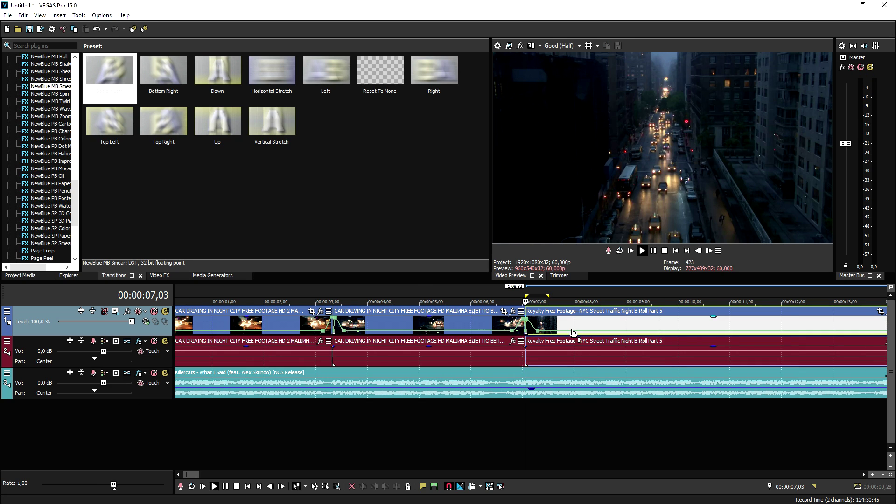
{"action": "scroll", "coordinate": [574, 332], "scroll_direction": "down", "scroll_amount": 2}
Move Driving at Sunset right after the traffic clip at 00:00:10,06 and split it at 00:00:27,34.
{"action": "left_click", "coordinate": [593, 326]}
{"action": "scroll", "coordinate": [661, 337], "scroll_direction": "down", "scroll_amount": 4}
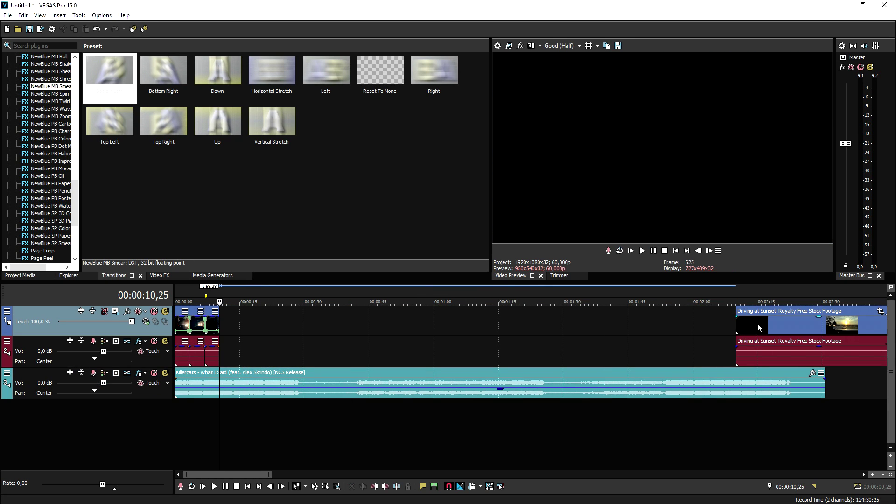
{"action": "left_click_drag", "start_coordinate": [758, 326], "coordinate": [241, 329]}
{"action": "scroll", "coordinate": [570, 332], "scroll_direction": "up", "scroll_amount": 5}
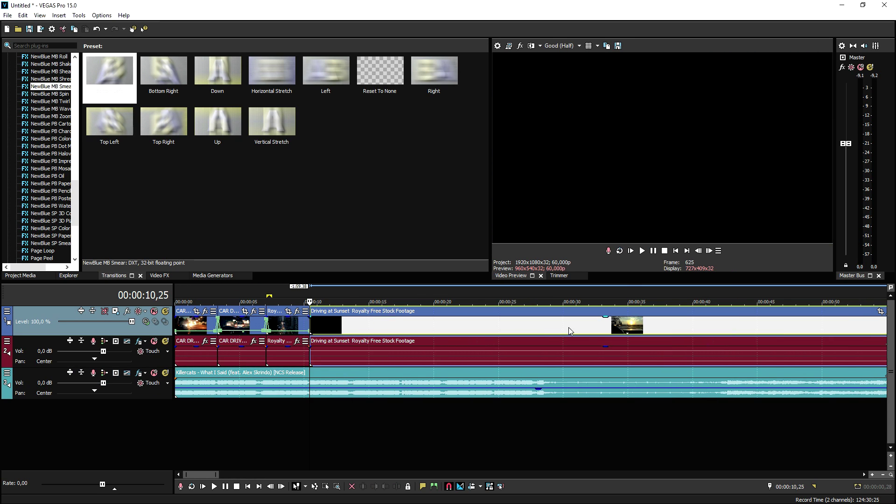
{"action": "key", "text": "s"}
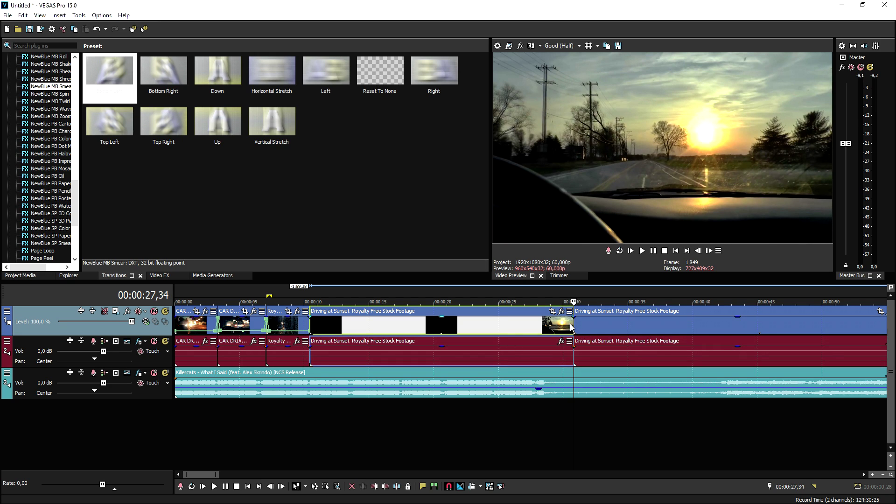
{"action": "left_click", "coordinate": [307, 327]}
{"action": "scroll", "coordinate": [592, 340], "scroll_direction": "up", "scroll_amount": 4}
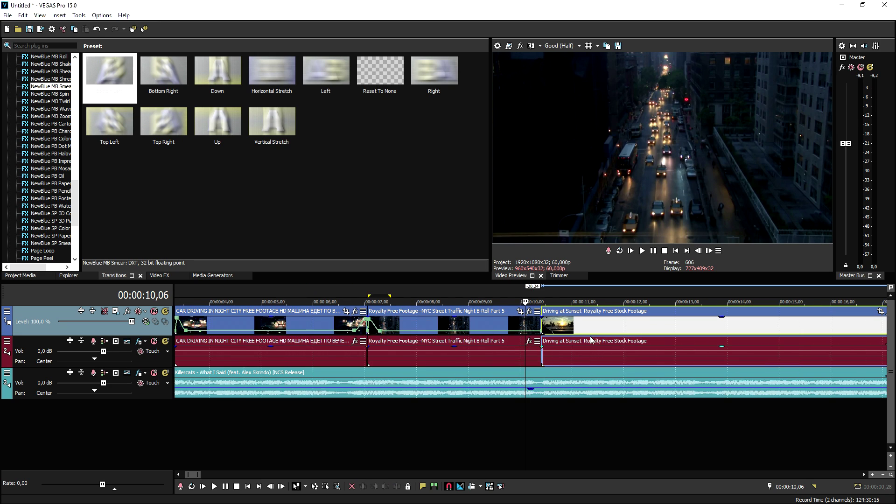
{"action": "right_click", "coordinate": [532, 334]}
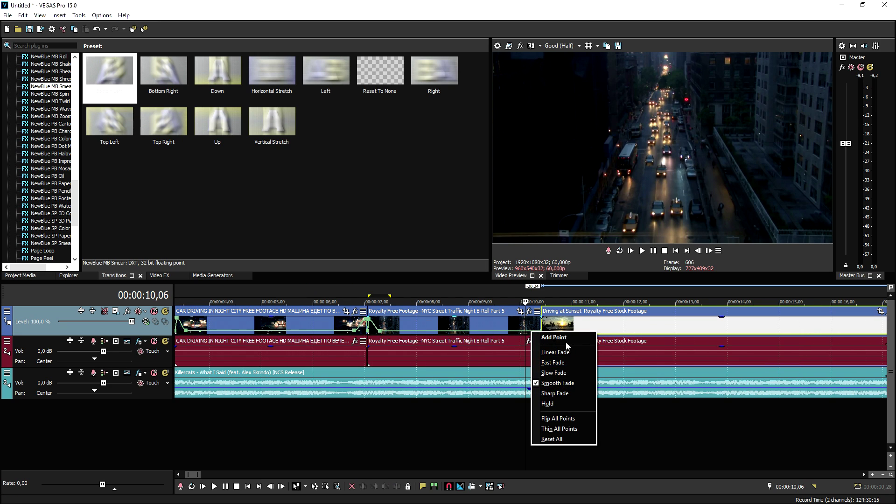
Add a speed point at the NYC traffic clip's end and a velocity envelope on the Driving at Sunset clip.
{"action": "left_click", "coordinate": [568, 346]}
{"action": "scroll", "coordinate": [543, 337], "scroll_direction": "up", "scroll_amount": 3}
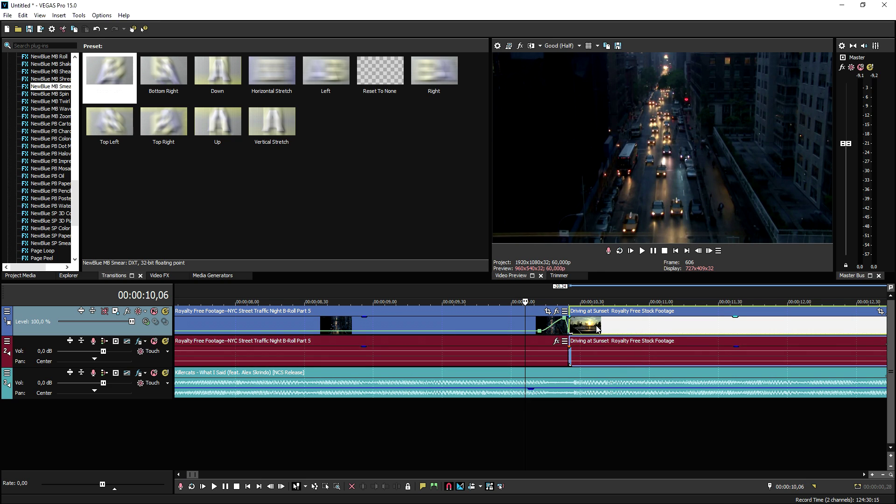
{"action": "right_click", "coordinate": [598, 330]}
{"action": "mouse_move", "coordinate": [680, 403]}
{"action": "left_click", "coordinate": [741, 414]}
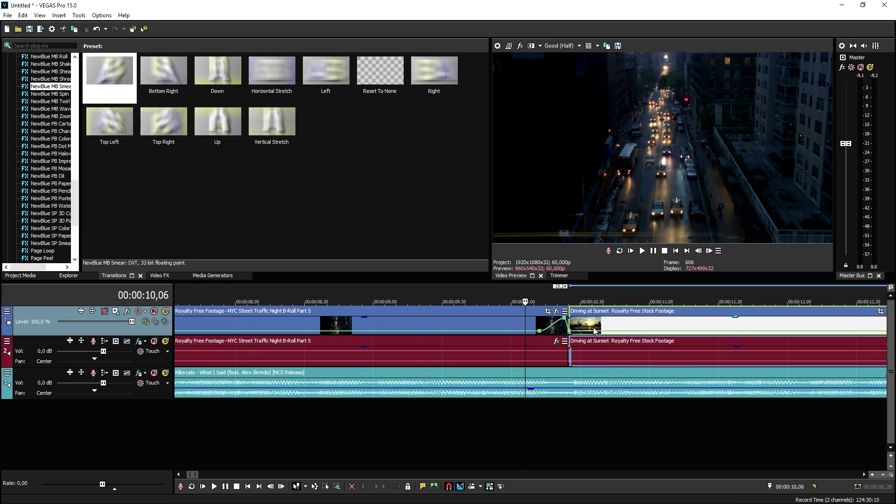
Add envelope points at the start of the Driving at Sunset clip's velocity envelope.
{"action": "right_click", "coordinate": [606, 334]}
{"action": "left_click", "coordinate": [619, 337]}
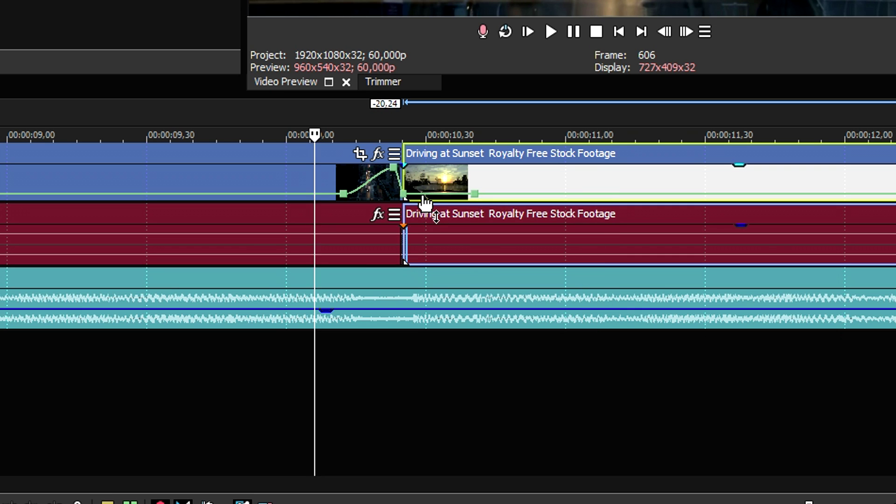
{"action": "right_click", "coordinate": [578, 331]}
{"action": "left_click", "coordinate": [429, 209]}
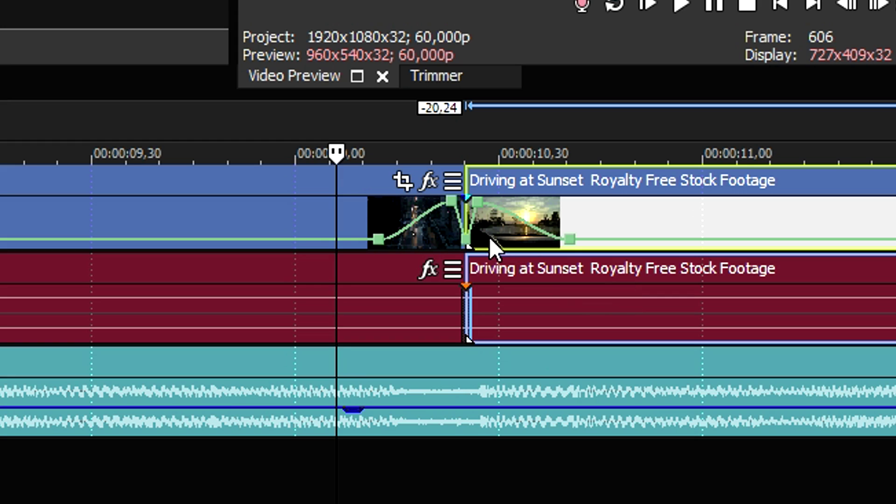
{"action": "mouse_move", "coordinate": [575, 241]}
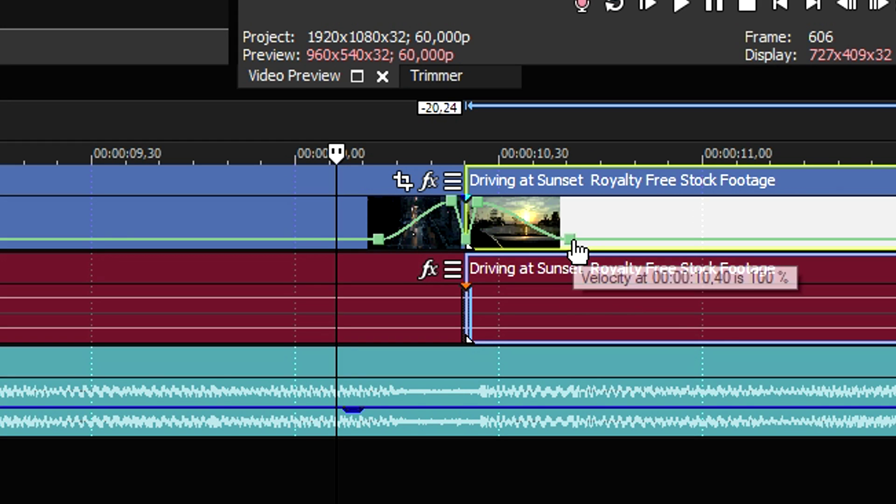